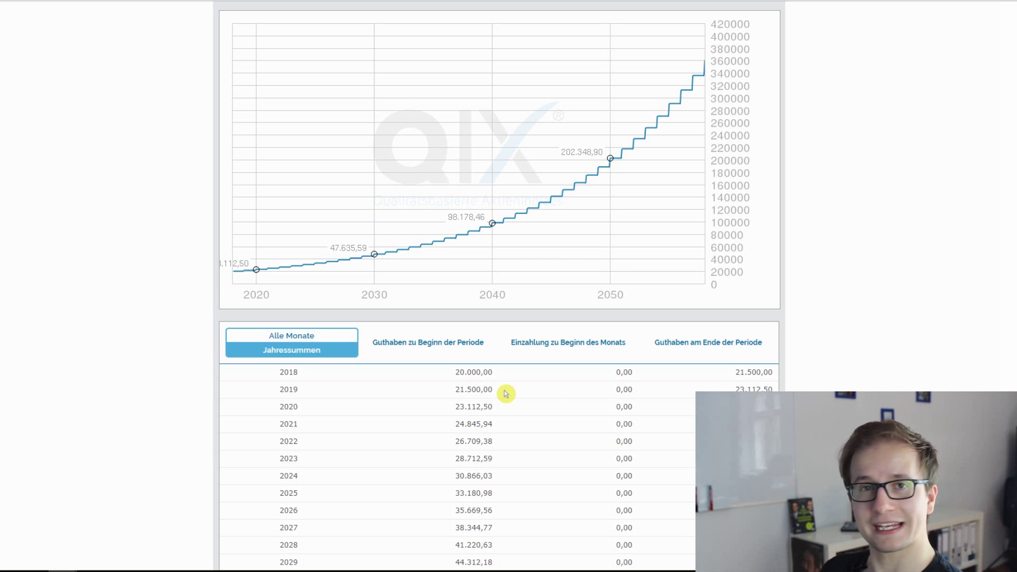
# Step: Examine the opening balances of the first years, around 2019, in the savings calculator's yearly table
pyautogui.moveTo(495, 394); pyautogui.dragTo(454, 393)
pyautogui.click(511, 392)
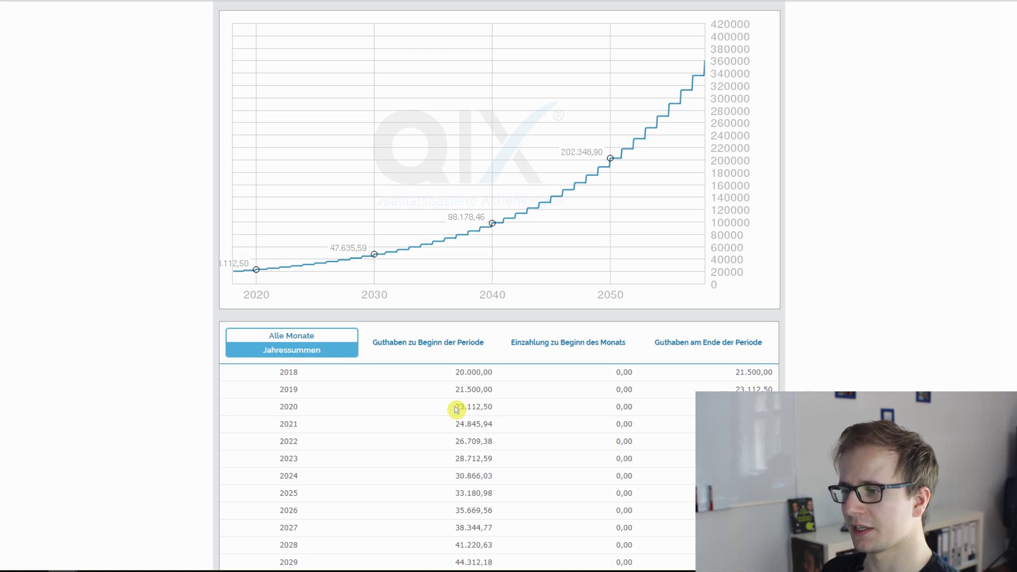
pyautogui.scroll(1, 457, 409)
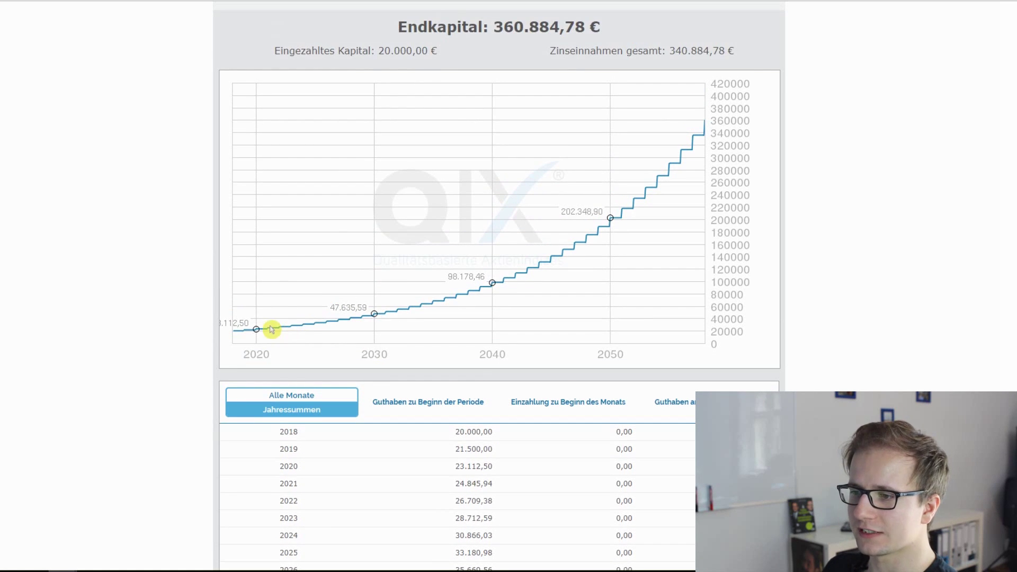
pyautogui.scroll(-1, 652, 136)
pyautogui.moveTo(494, 389); pyautogui.dragTo(455, 391)
pyautogui.click(526, 395)
# Step: Compare the opening balances of 2056 and 2057 at the end of the yearly table, and return to the calculator's inputs
pyautogui.scroll(-11, 527, 395)
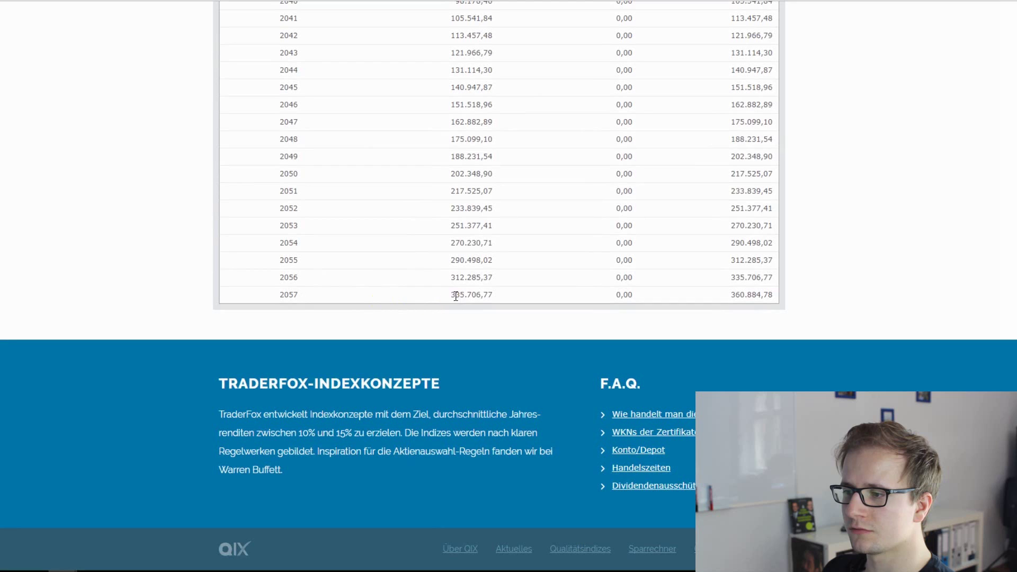
pyautogui.moveTo(488, 294); pyautogui.dragTo(444, 293)
pyautogui.click(523, 291)
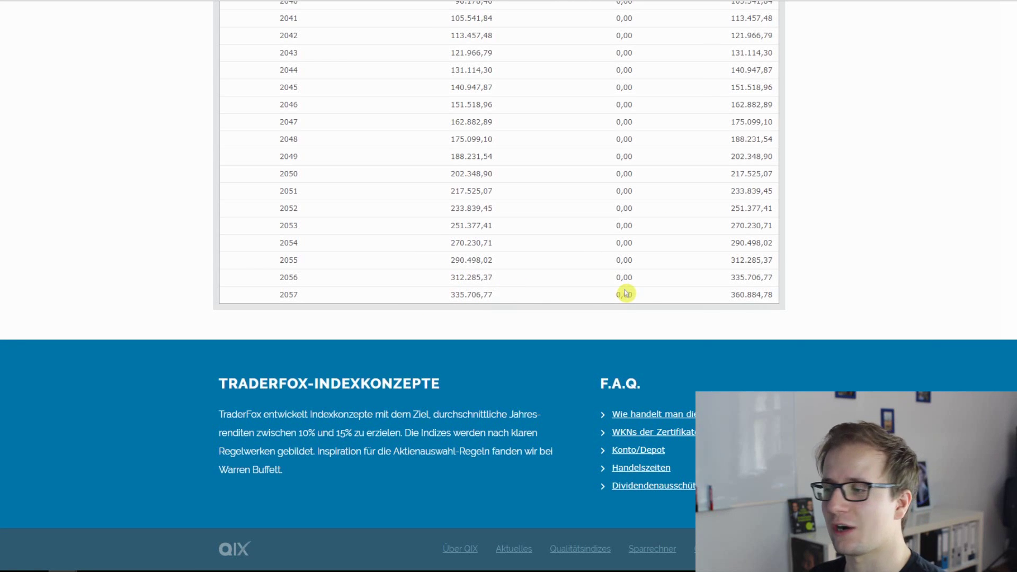
pyautogui.moveTo(450, 276); pyautogui.dragTo(504, 280)
pyautogui.click(450, 302)
pyautogui.moveTo(449, 302); pyautogui.dragTo(487, 302)
pyautogui.click(533, 286)
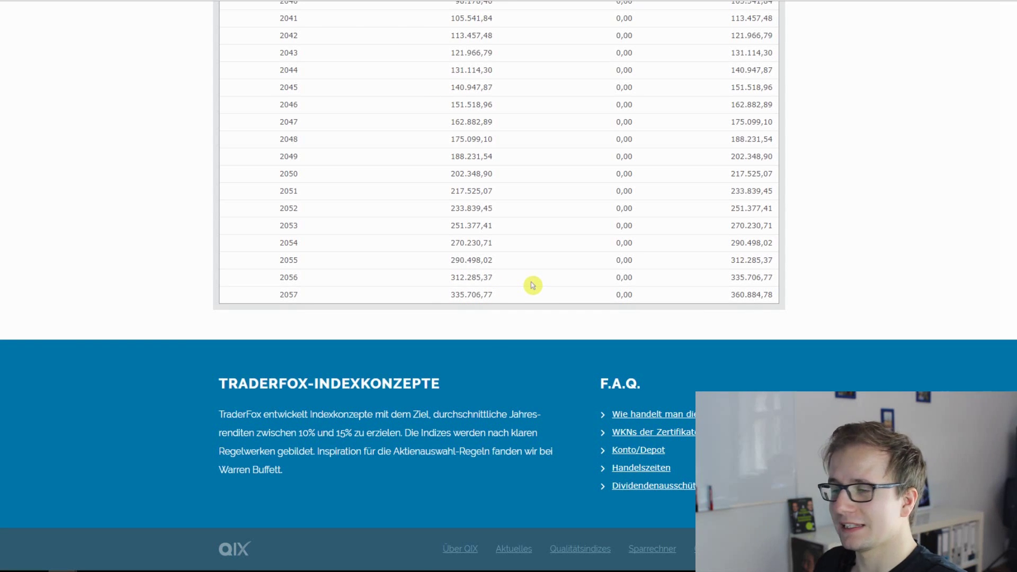
pyautogui.scroll(8, 532, 286)
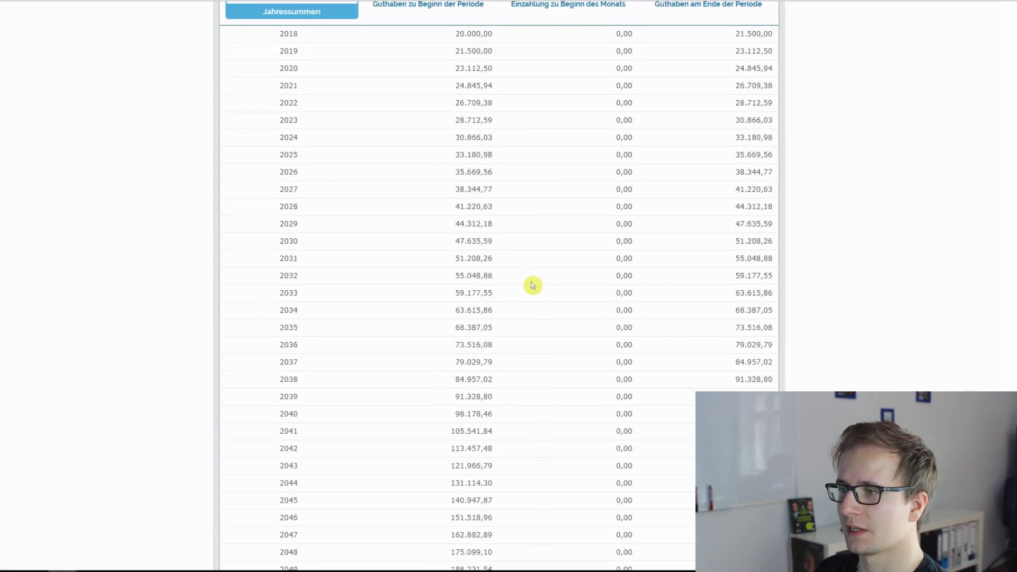
pyautogui.scroll(12, 533, 286)
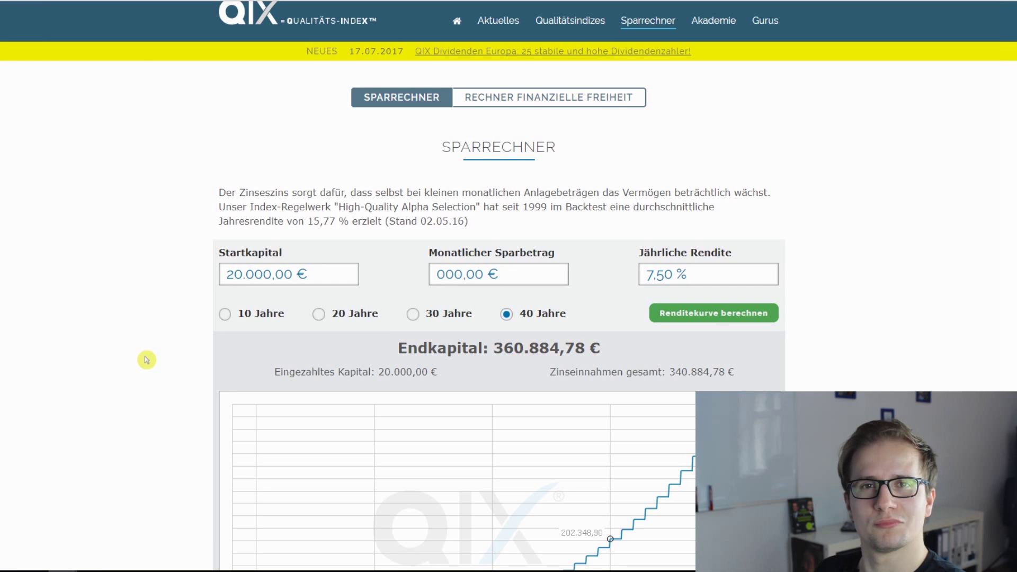
# Step: Switch to the Excel workbook and average the 5 Jahre column (I5:I15) in the cell below the Vonovia row
pyautogui.click(209, 571)
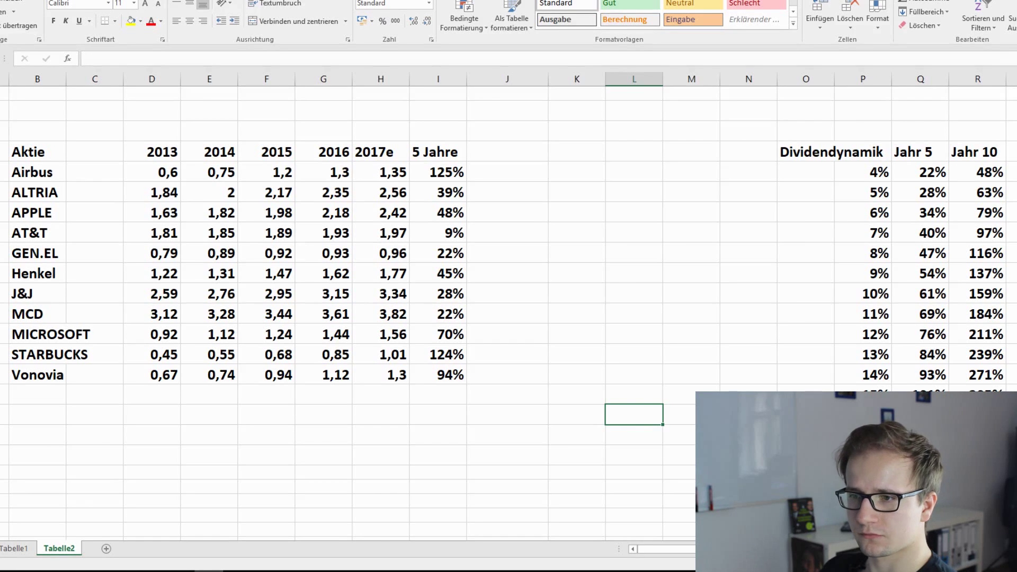
pyautogui.click(320, 146)
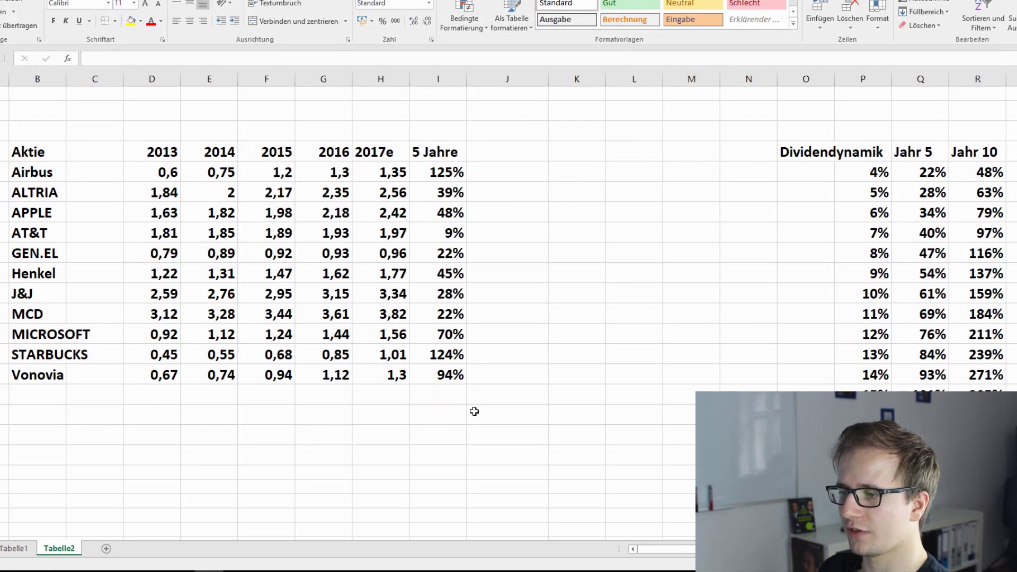
pyautogui.click(448, 394)
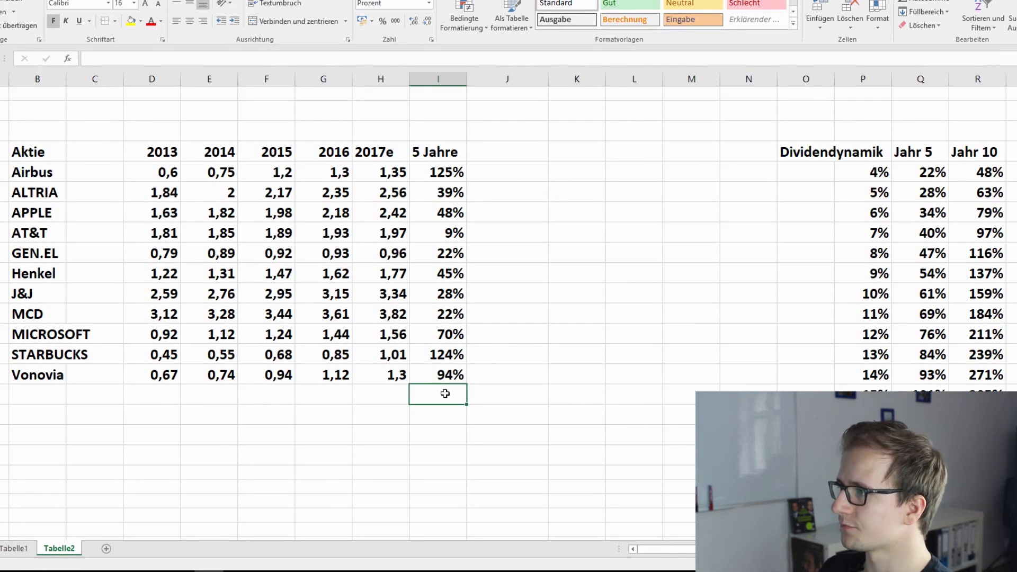
pyautogui.click(948, 2)
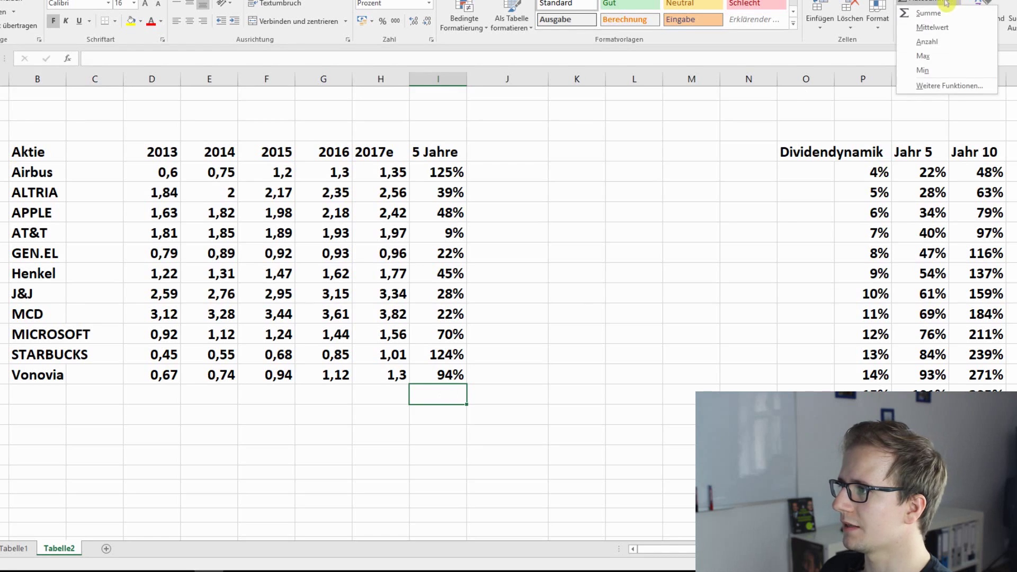
pyautogui.click(924, 30)
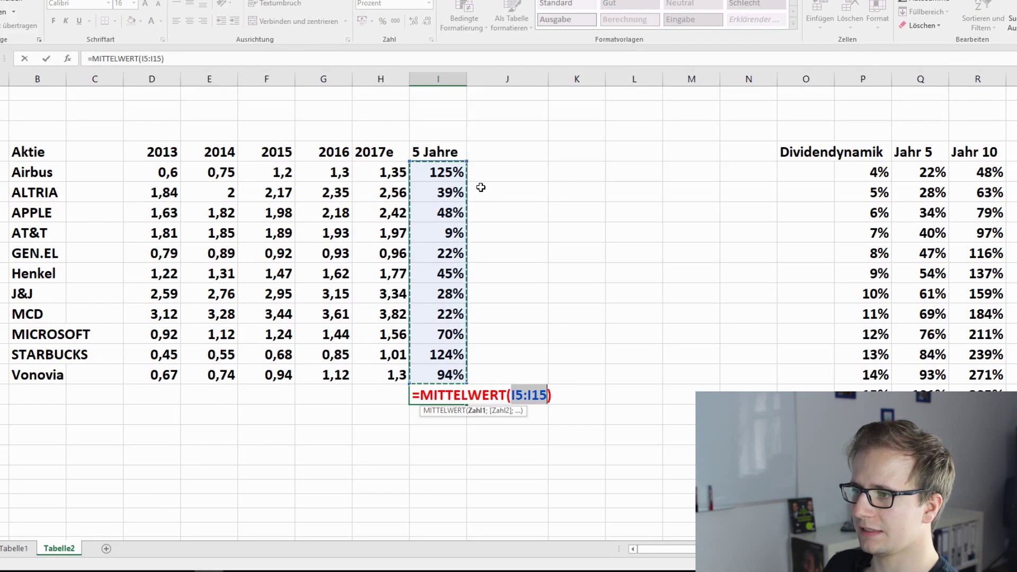
pyautogui.press('Return')
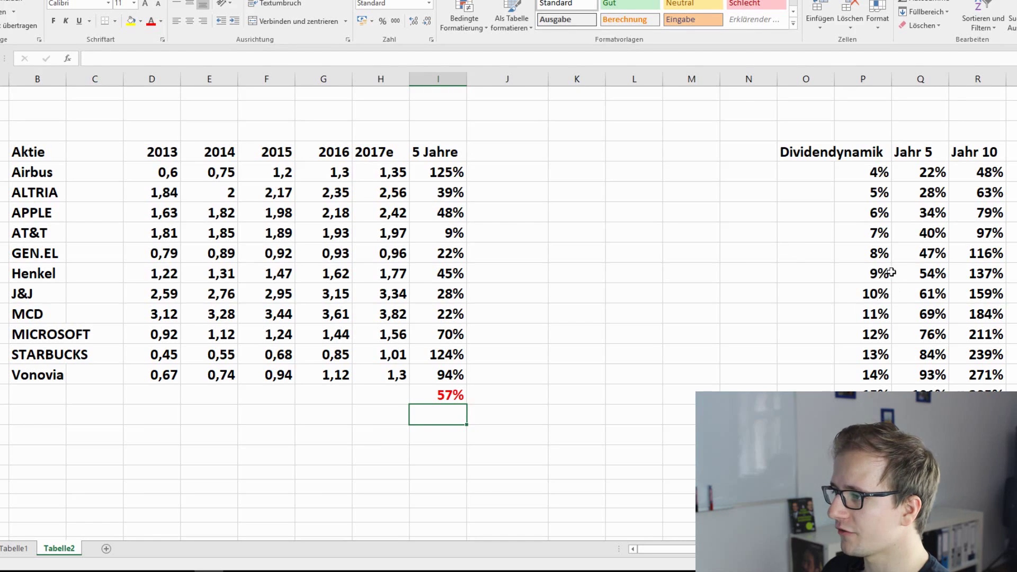
# Step: Switch to the browser and examine the 1999 and 2019 entries in the Johnson & Johnson dividend calendar
pyautogui.click(1013, 273)
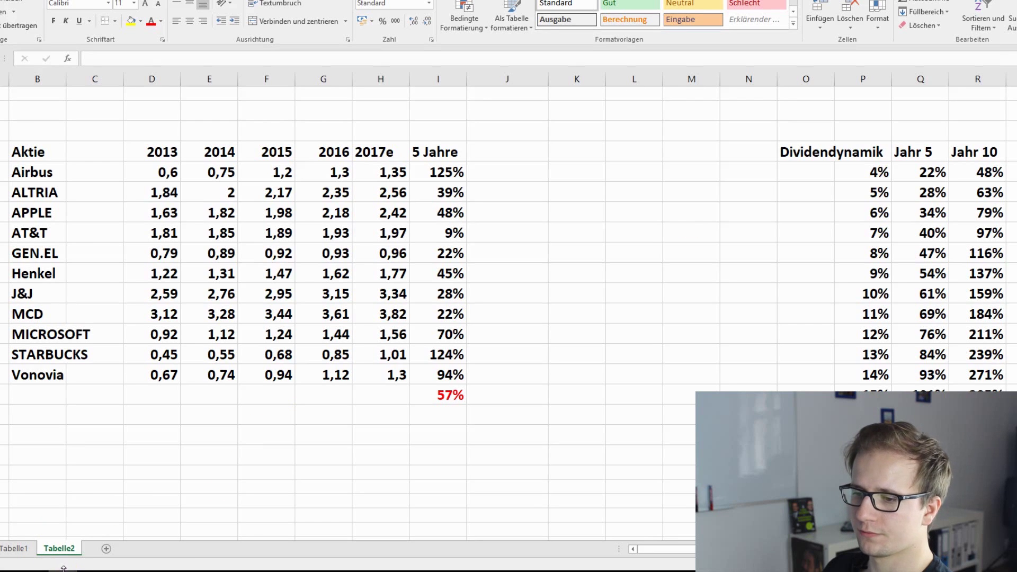
pyautogui.moveTo(71, 569)
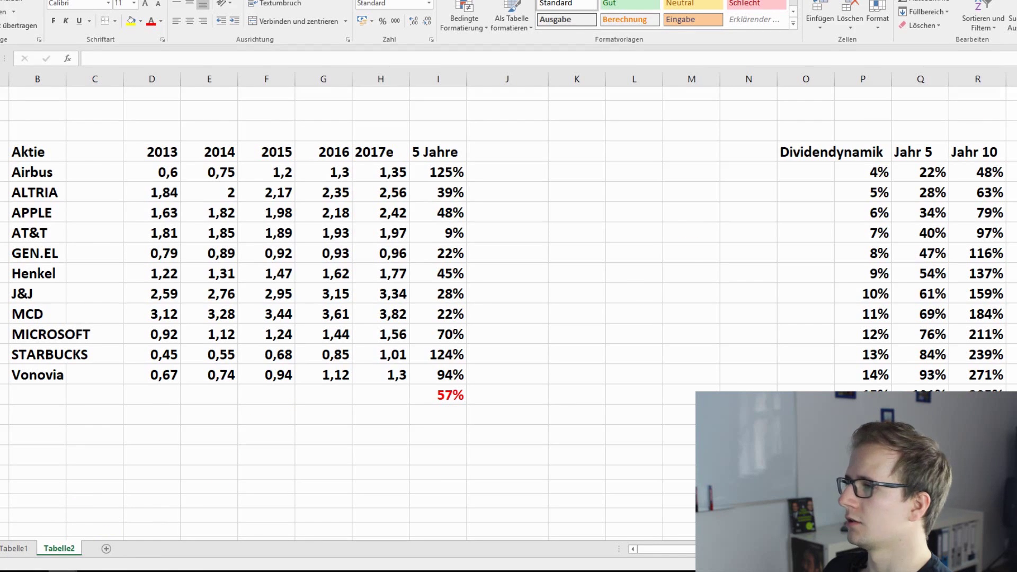
pyautogui.hotkey('alt', 'Tab')
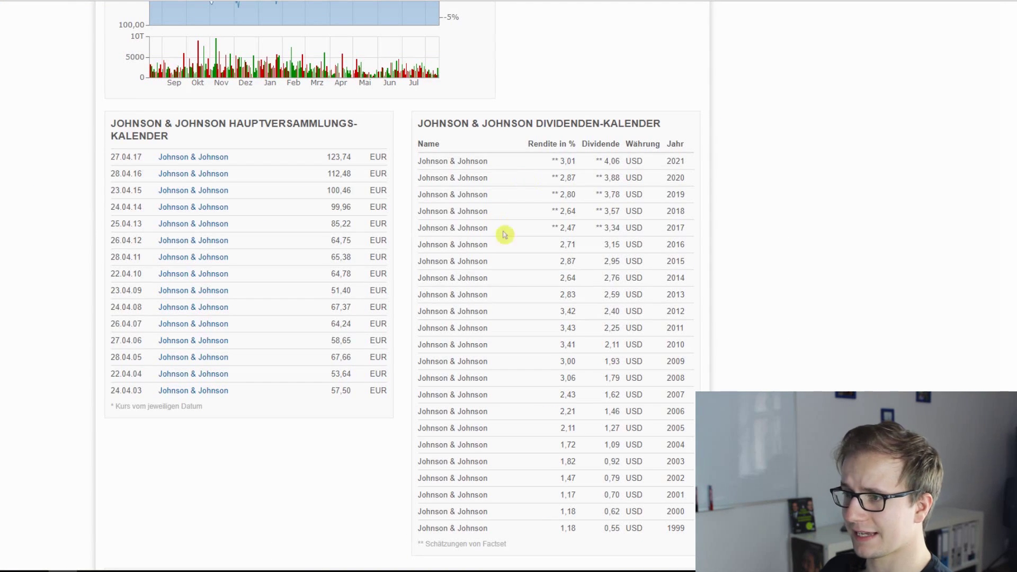
pyautogui.scroll(-1, 530, 254)
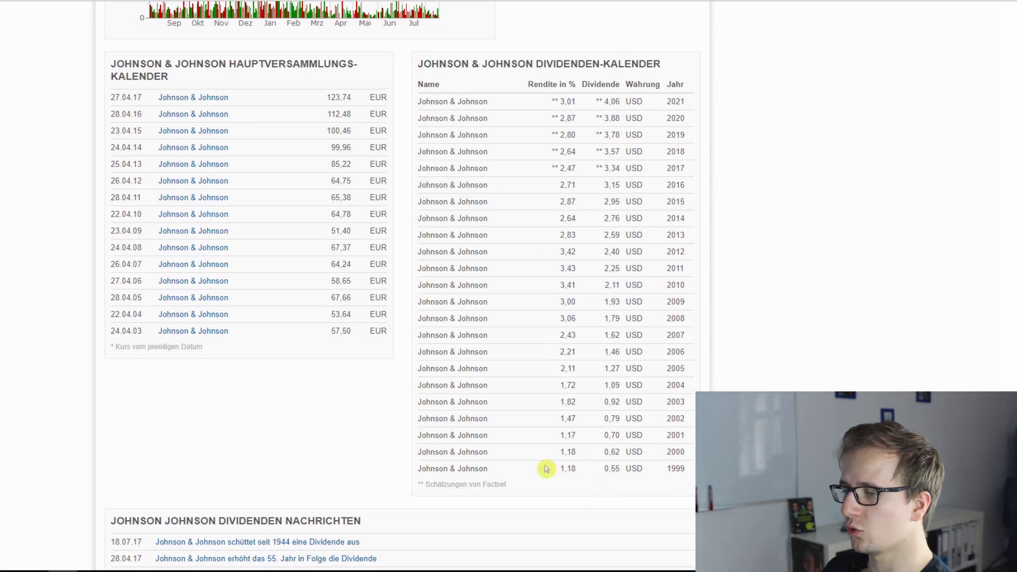
pyautogui.scroll(-1, 545, 466)
pyautogui.moveTo(680, 409); pyautogui.dragTo(667, 411)
pyautogui.click(690, 397)
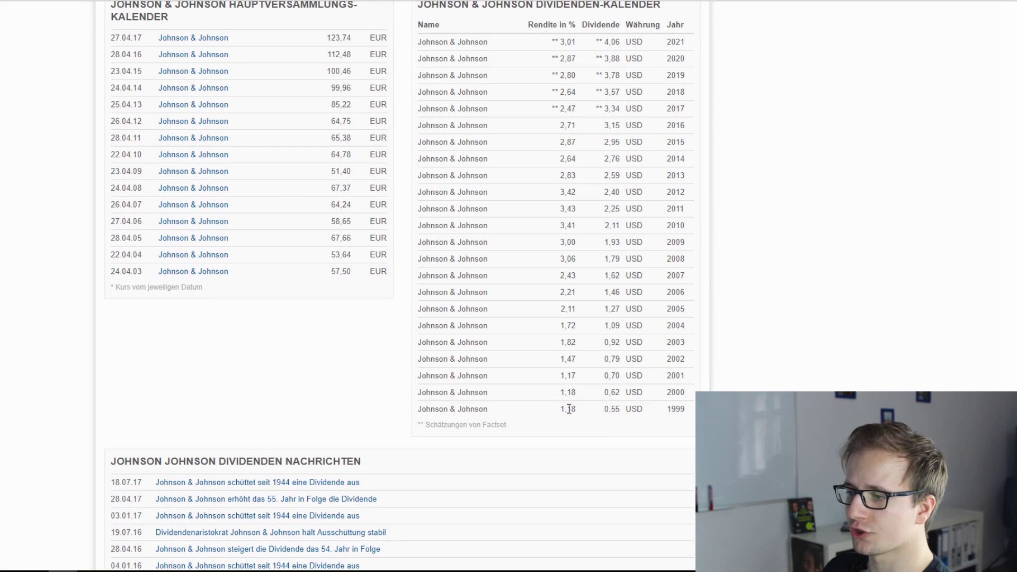
pyautogui.moveTo(622, 412); pyautogui.dragTo(604, 412)
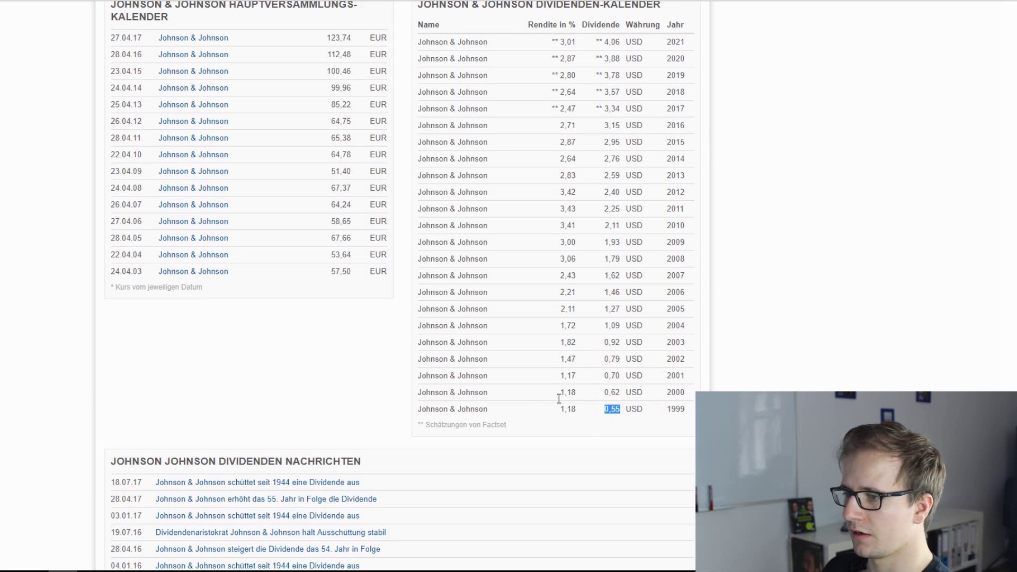
pyautogui.moveTo(687, 80); pyautogui.dragTo(669, 75)
pyautogui.click(691, 78)
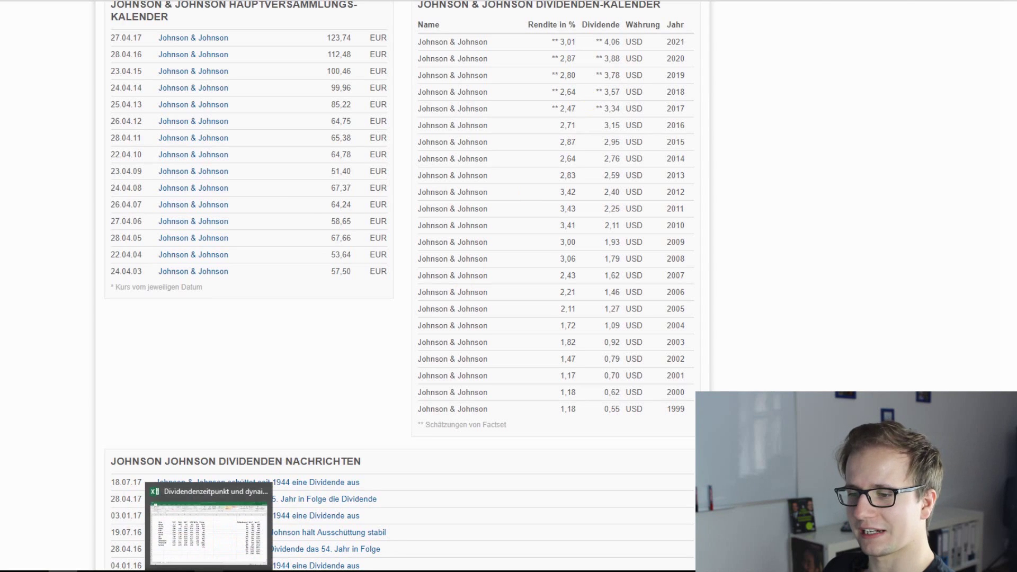
# Step: Return to the Excel workbook and enter =100/0,55*3,78 in cell K8, checking the 2019 dividend in the Johnson & Johnson calendar
pyautogui.click(214, 556)
pyautogui.click(587, 238)
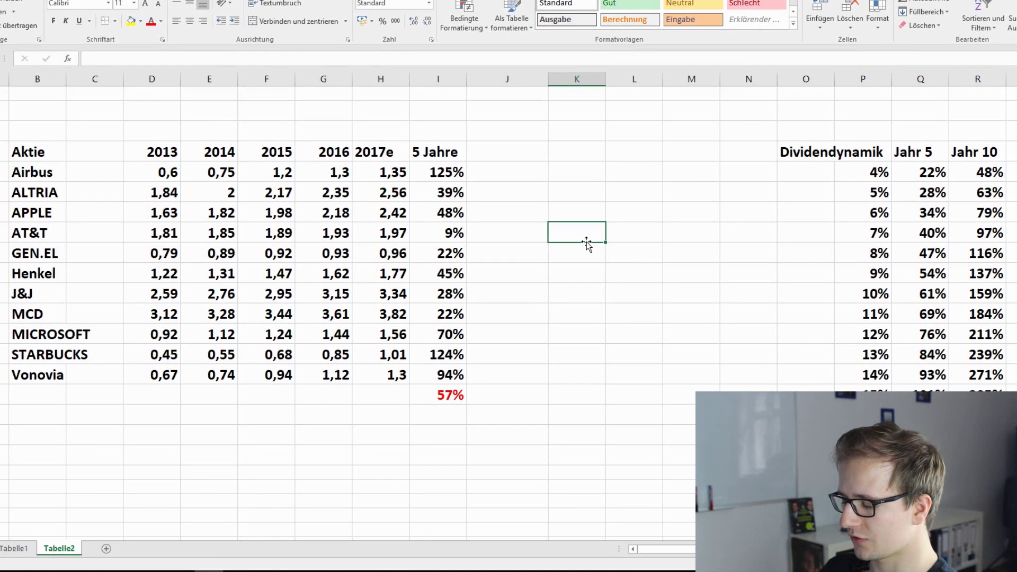
pyautogui.write('=100/')
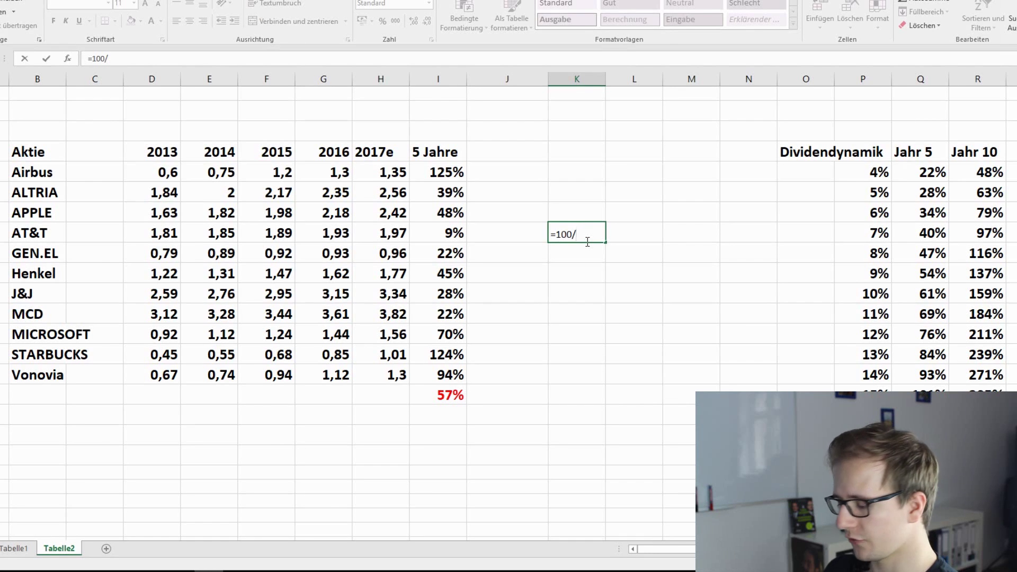
pyautogui.write('0,5')
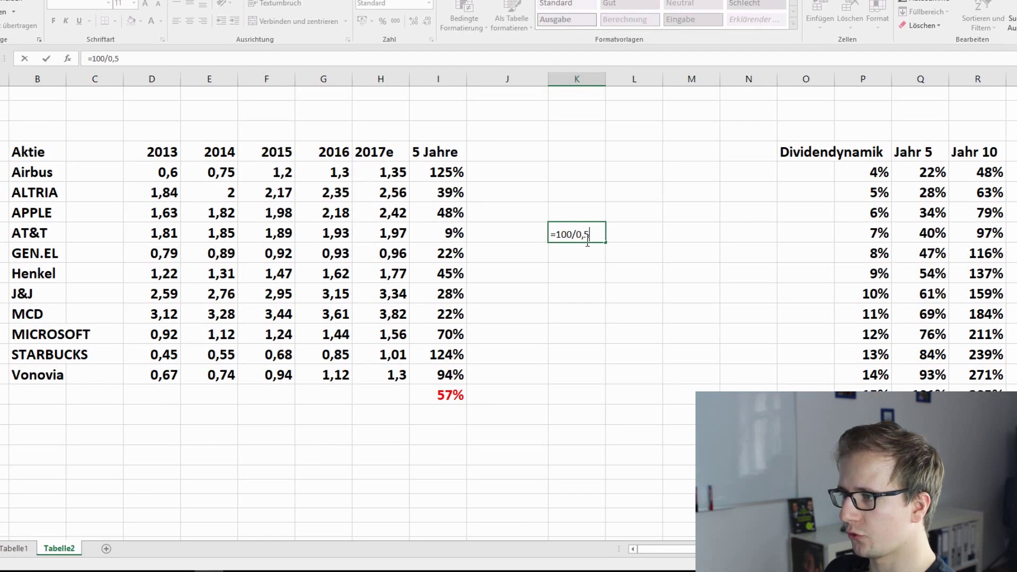
pyautogui.write('5*')
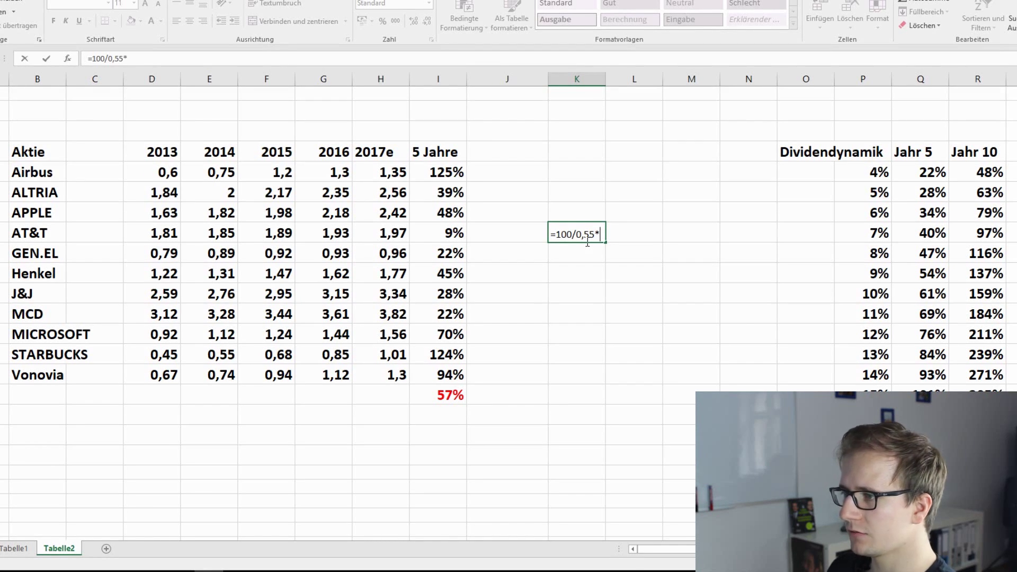
pyautogui.click(63, 571)
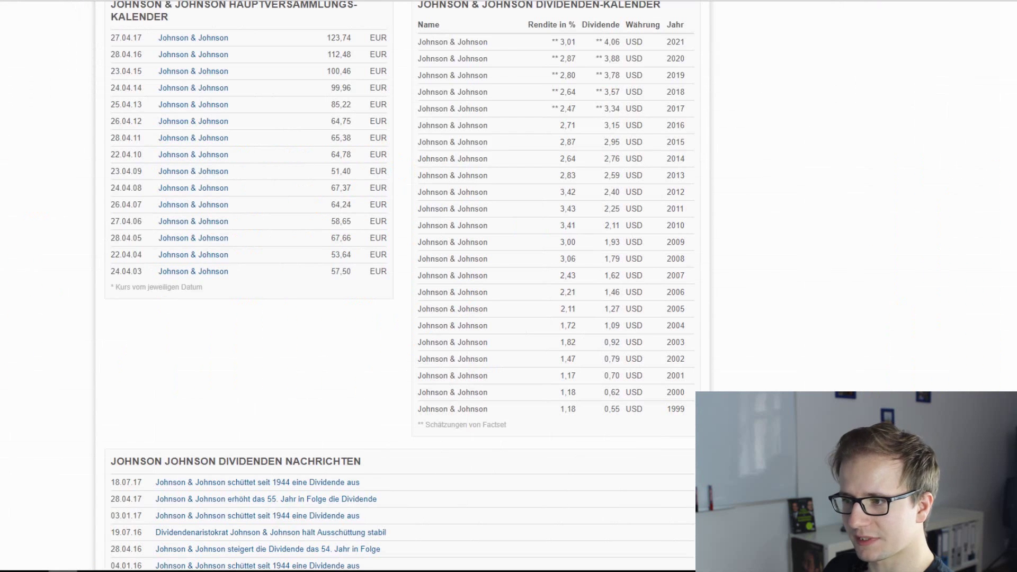
pyautogui.click(218, 564)
pyautogui.click(141, 59)
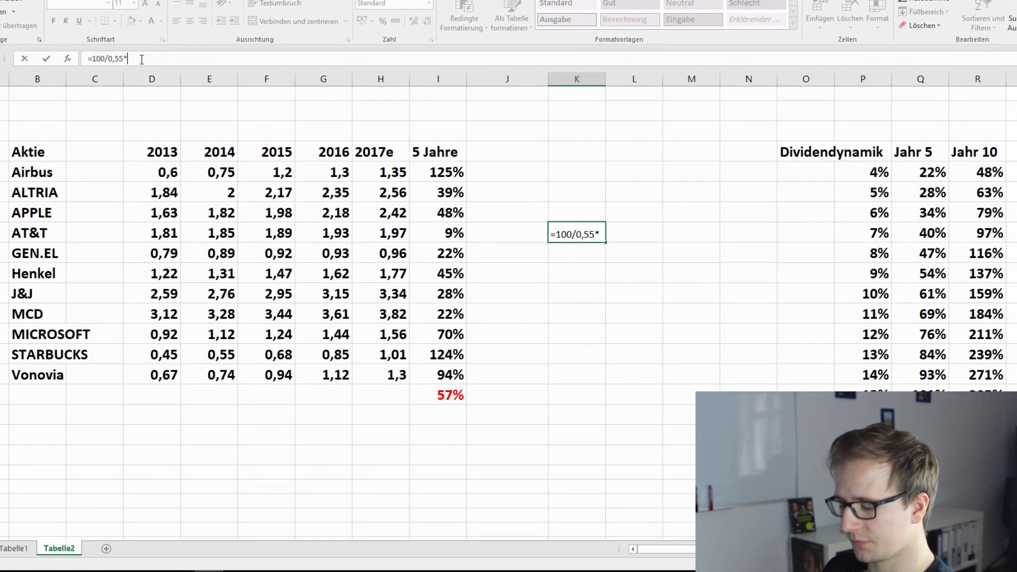
pyautogui.write('3,78')
pyautogui.press('Return')
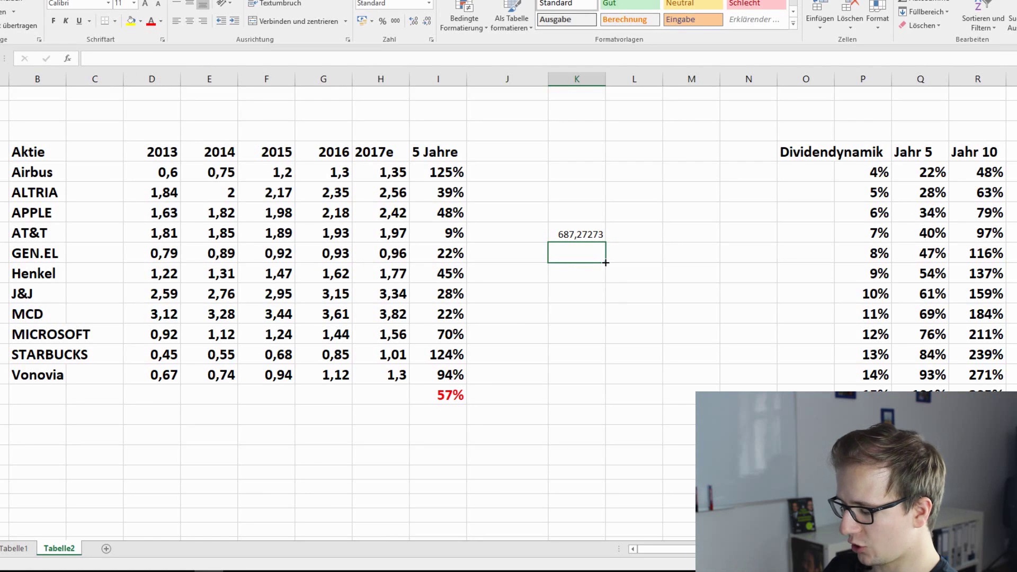
# Step: Calculate the percentage increase in cell K9 with the formula =K8-100
pyautogui.write('=')
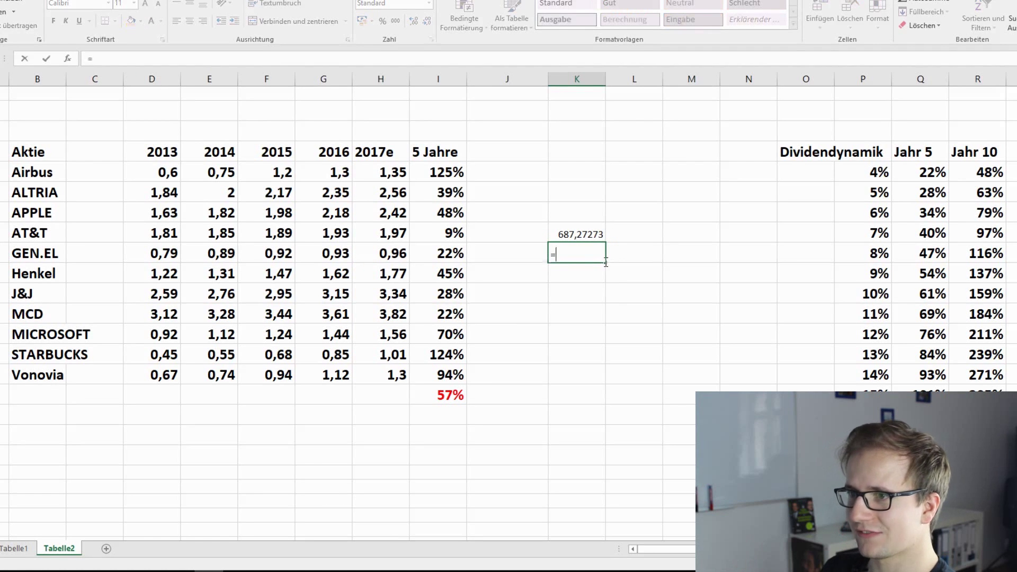
pyautogui.click(573, 232)
pyautogui.write('-100')
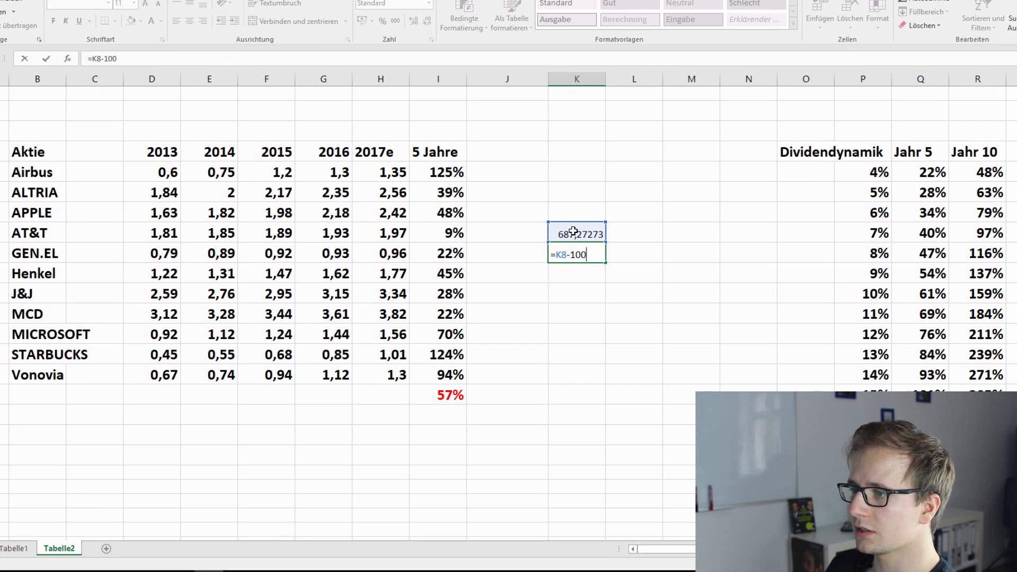
pyautogui.press('Return')
# Step: Format the result in cell K9 as bold with font size 24
pyautogui.click(554, 246)
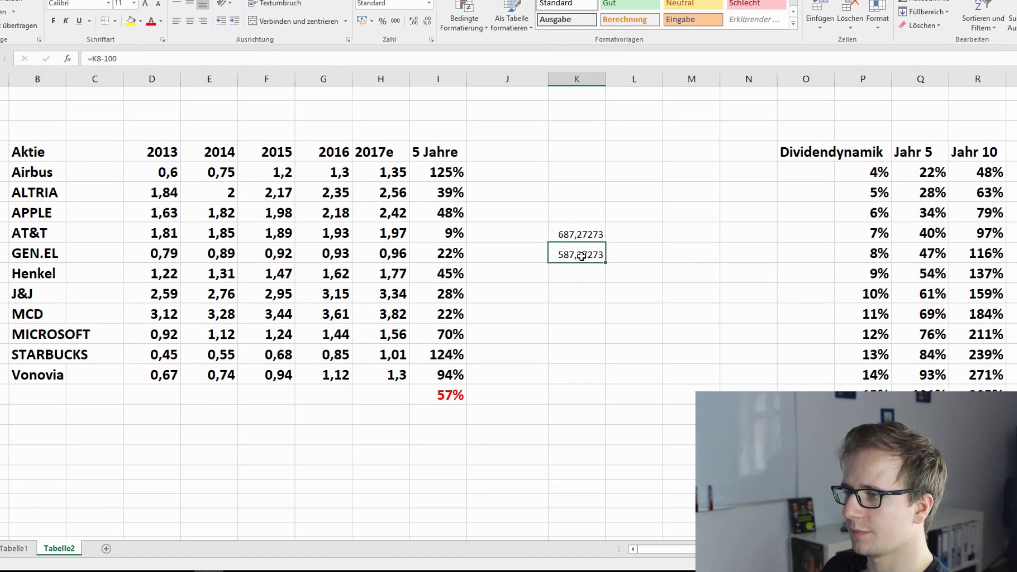
pyautogui.hotkey('ctrl', 'shift', 'f')
pyautogui.click(134, 3)
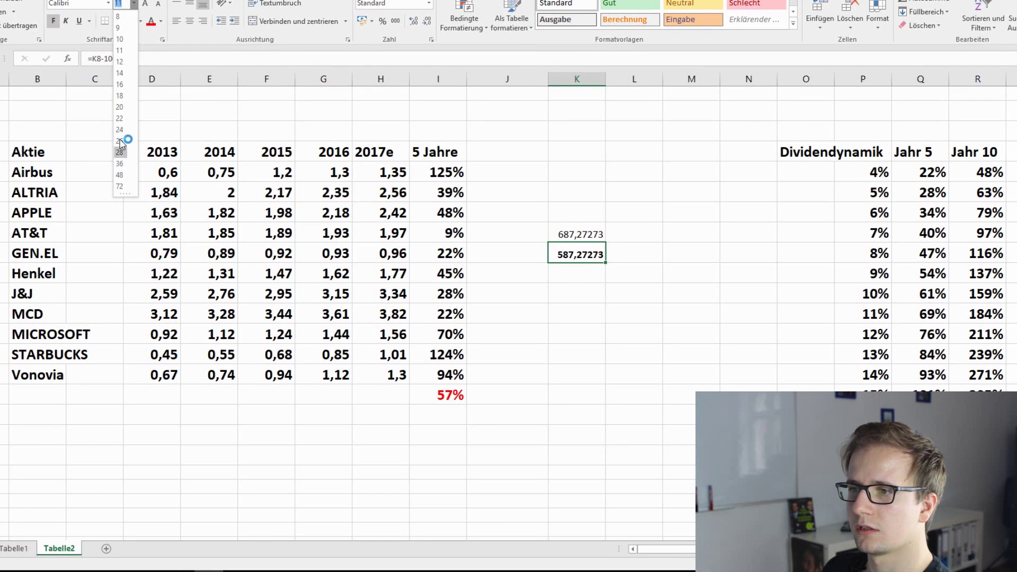
pyautogui.click(123, 130)
pyautogui.click(599, 337)
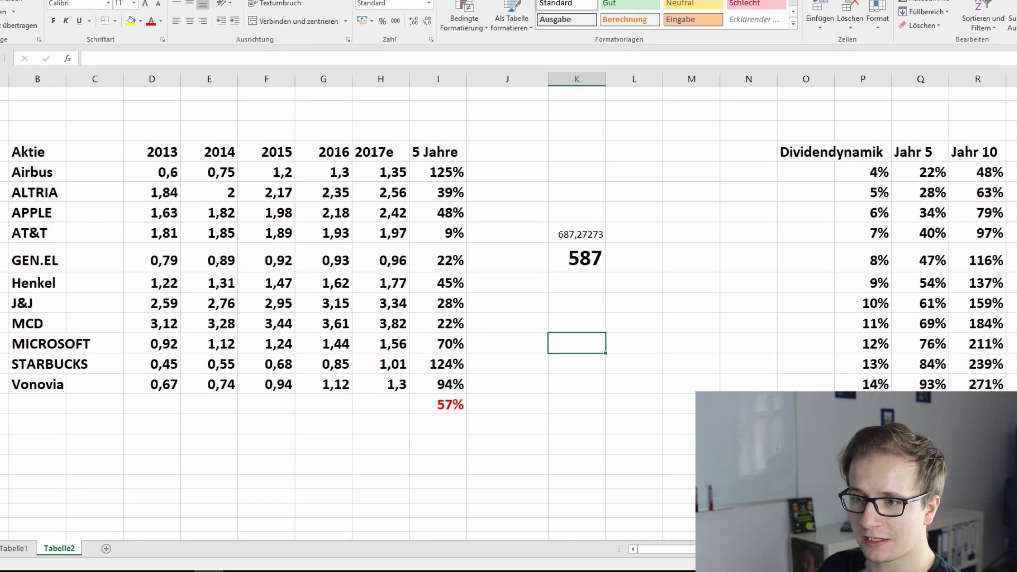
# Step: Compare the J&J row and its five-year growth with the 5% Dividendendynamik row and the result in K9
pyautogui.click(154, 309)
pyautogui.moveTo(203, 311); pyautogui.dragTo(430, 303)
pyautogui.click(430, 303)
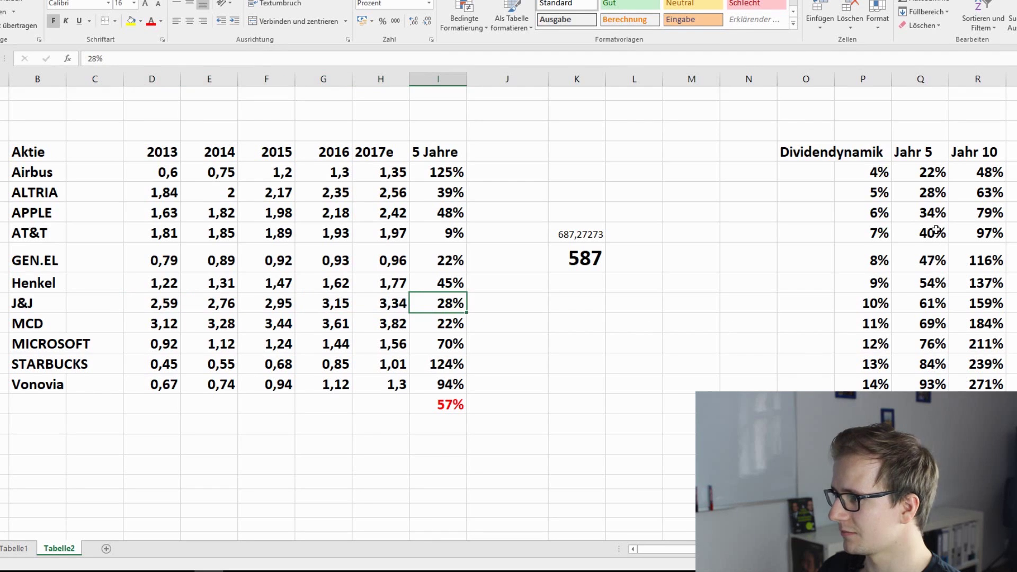
pyautogui.moveTo(935, 198); pyautogui.dragTo(867, 197)
pyautogui.click(769, 207)
pyautogui.click(869, 193)
pyautogui.click(904, 194)
pyautogui.click(580, 264)
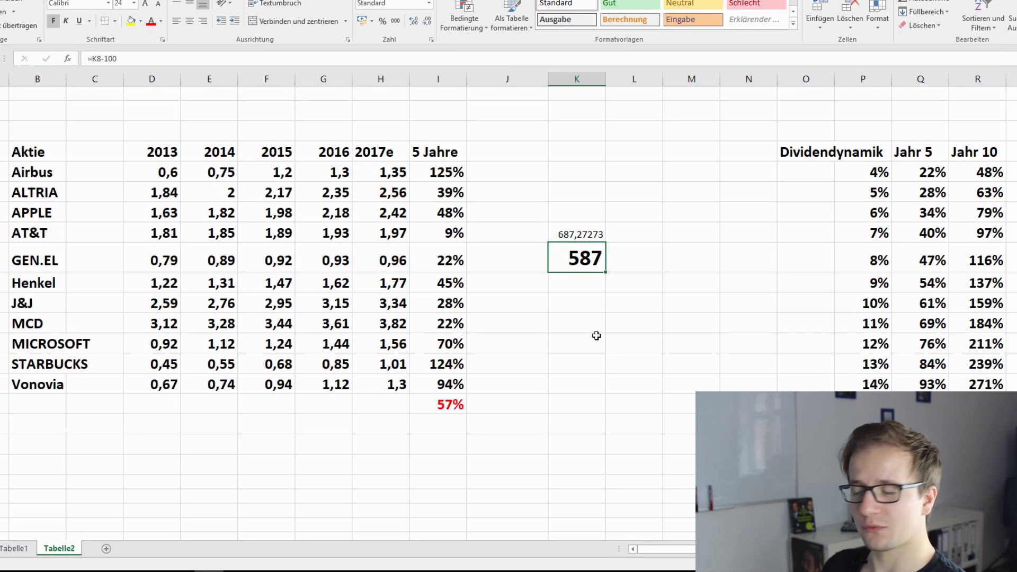
# Step: Review the average five-year dividend growth and the 5 Jahre values of AT&T, GEN.EL and MCD
pyautogui.click(436, 407)
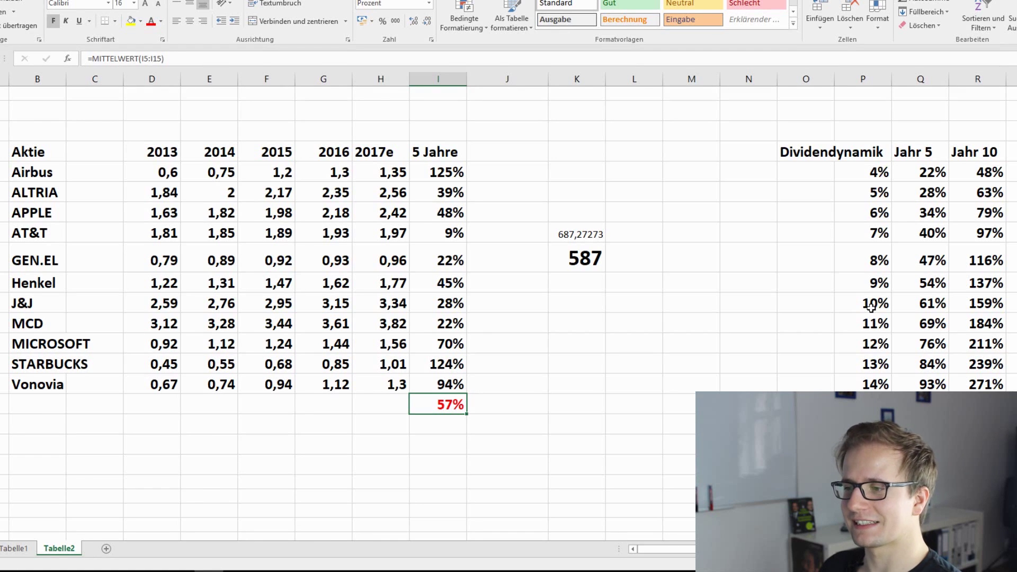
pyautogui.click(452, 233)
pyautogui.click(437, 265)
pyautogui.click(447, 323)
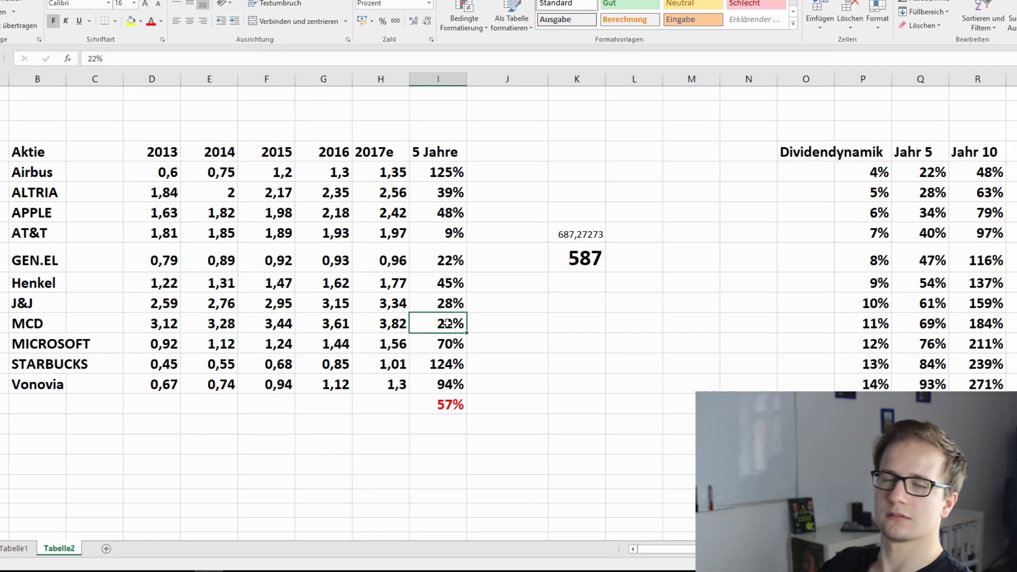